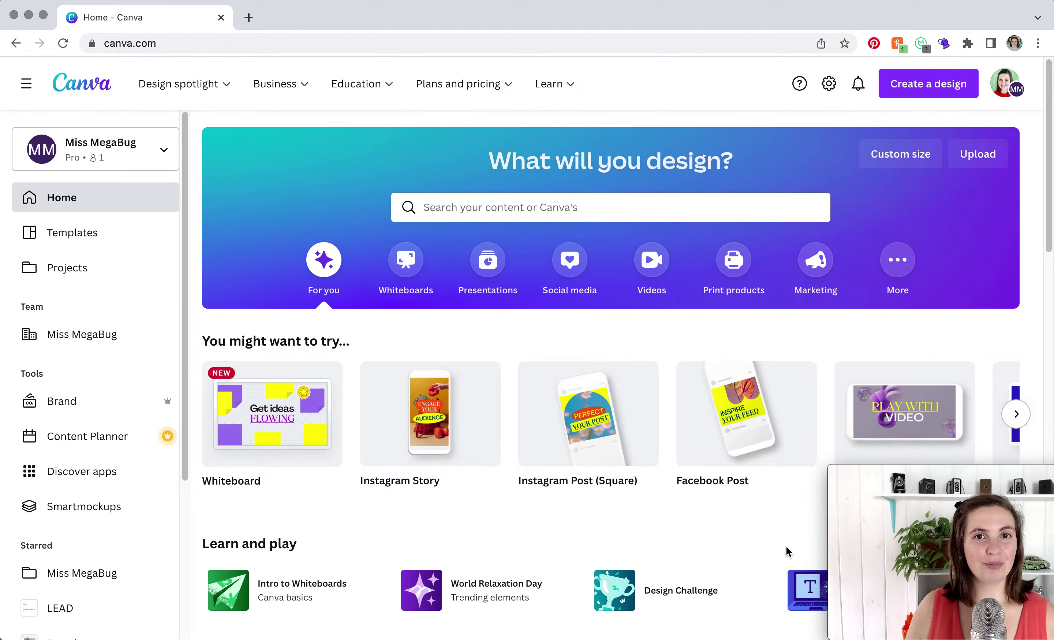
# Open the Brand page and review the existing kit's logo, five colours and text styles
pyautogui.click(113, 409)
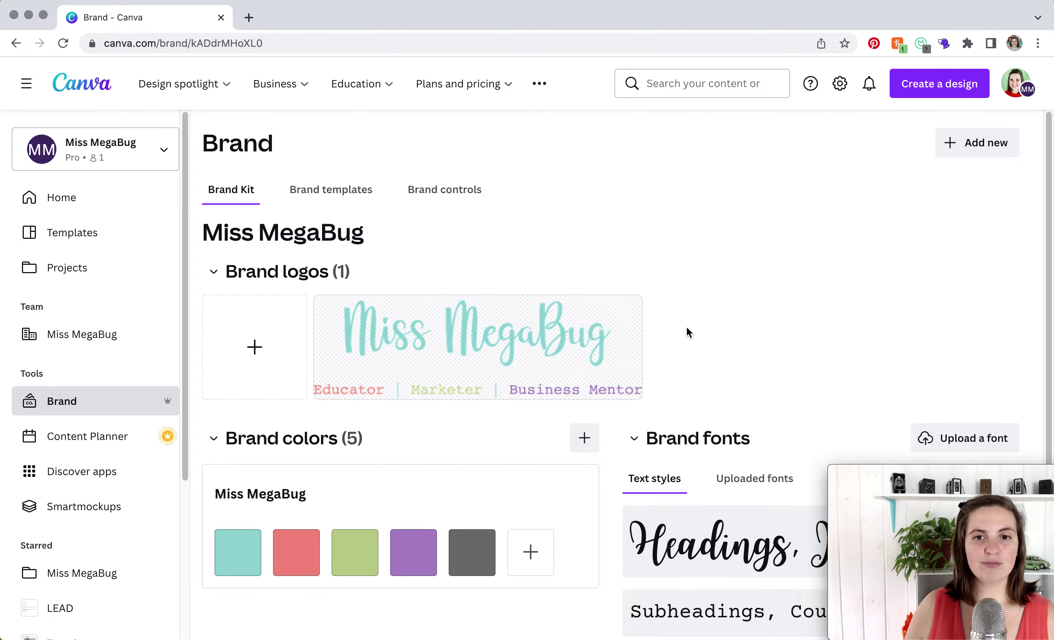
pyautogui.scroll(-3, 686, 328)
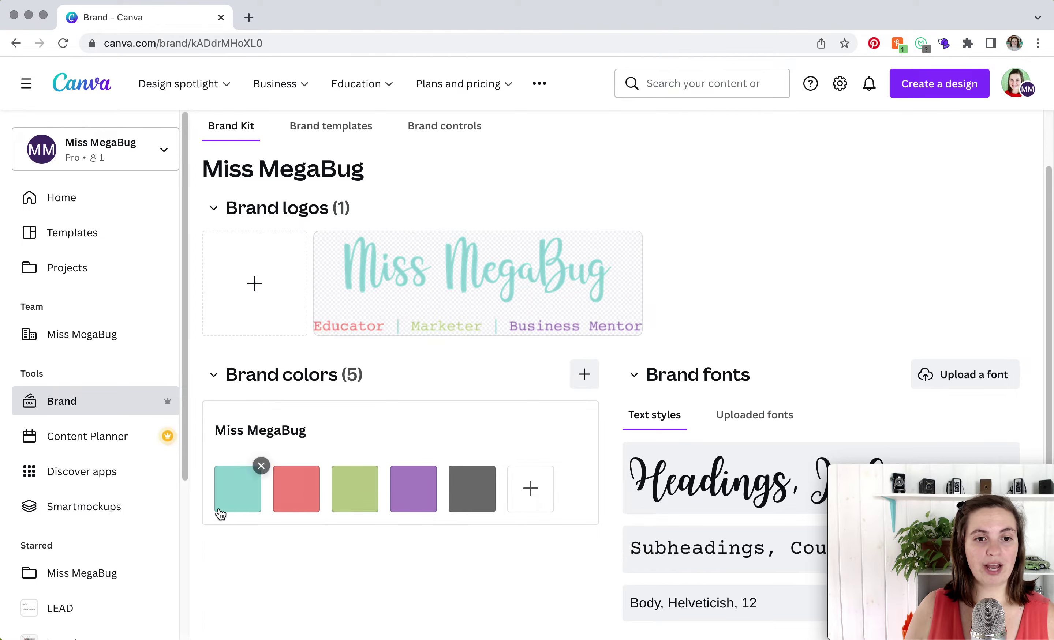
pyautogui.scroll(-2, 722, 459)
pyautogui.scroll(-1, 722, 459)
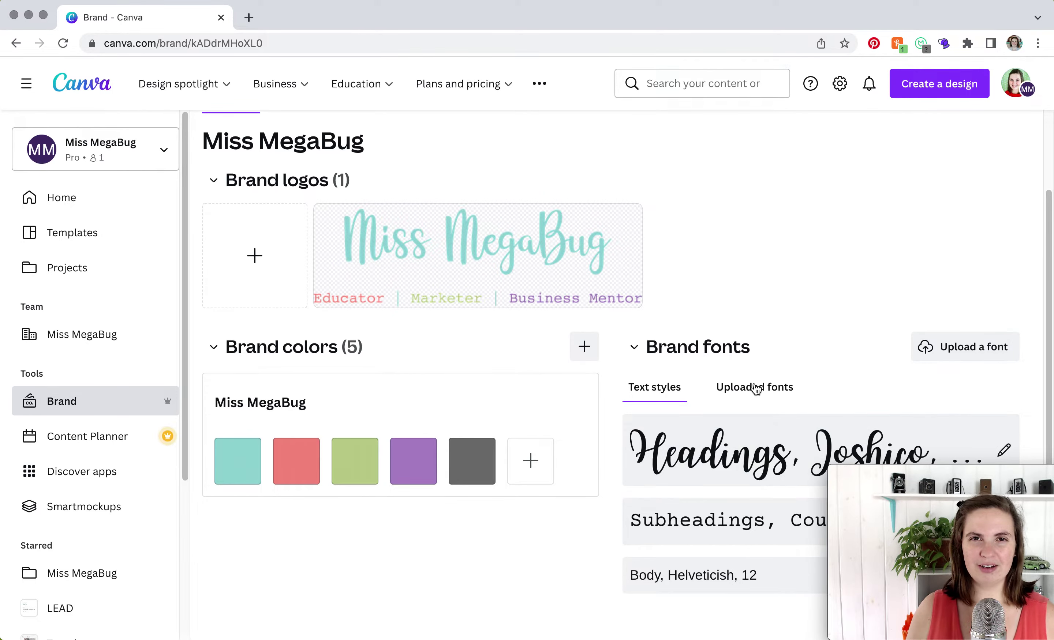
pyautogui.scroll(3, 756, 388)
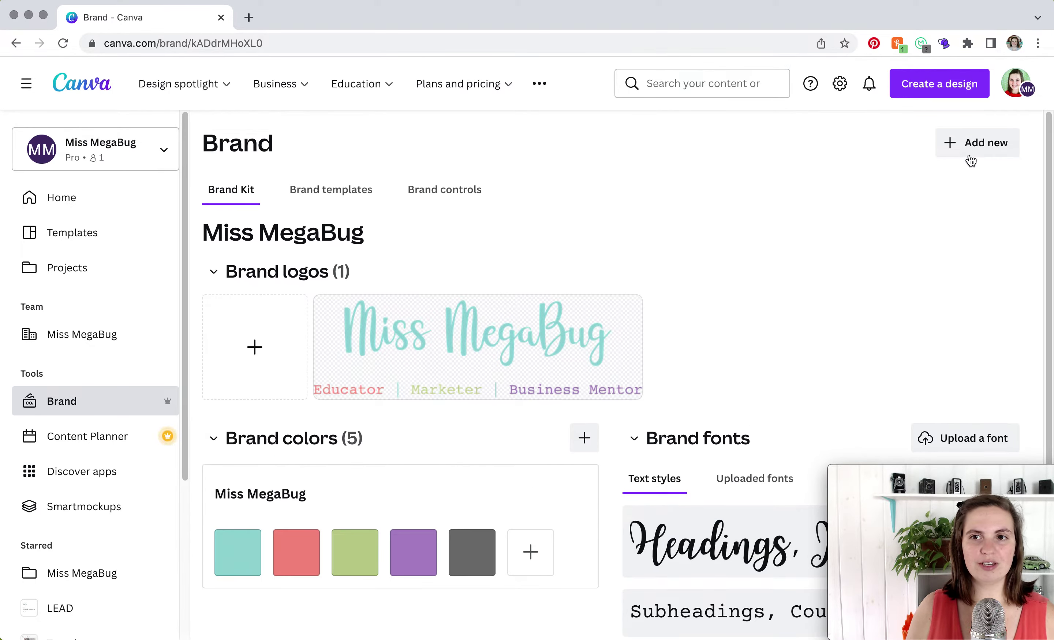
# Create a new, empty brand kit named 'Test'
pyautogui.click(968, 150)
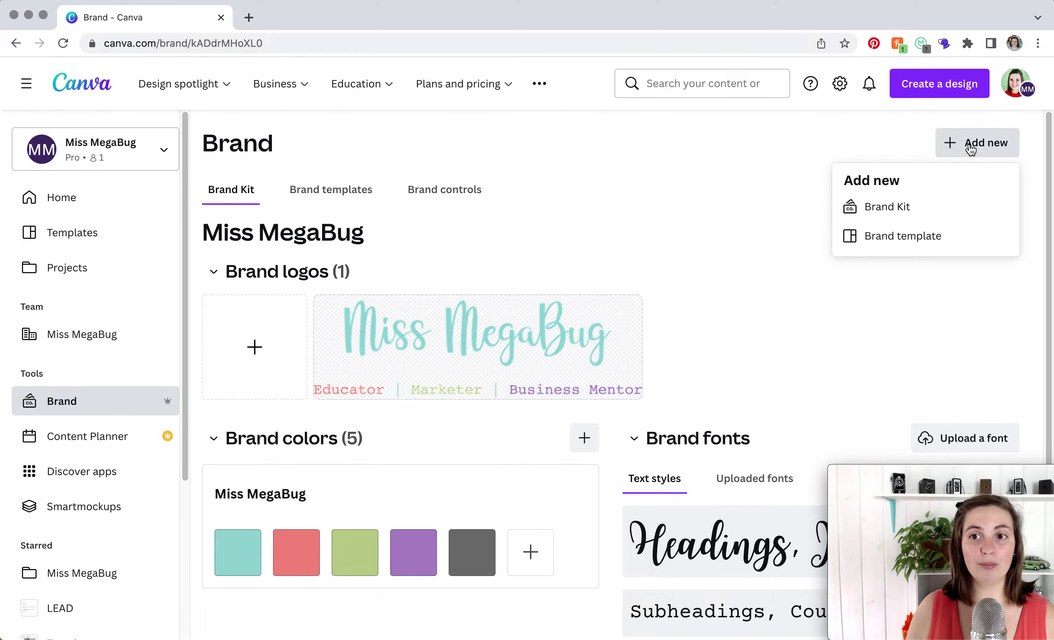
pyautogui.click(912, 209)
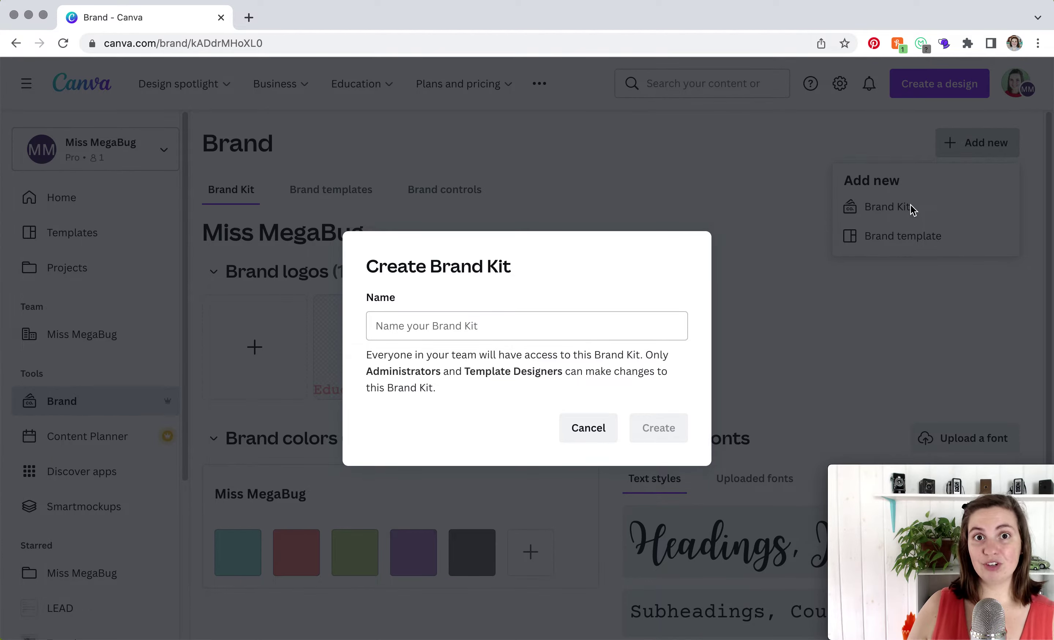
pyautogui.click(603, 321)
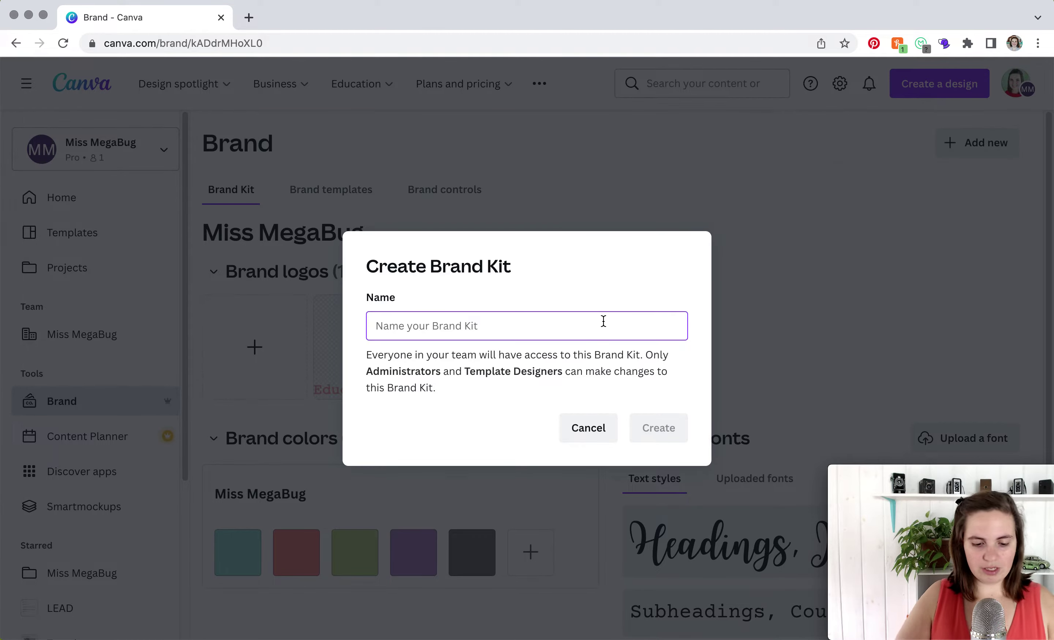
pyautogui.write('Test')
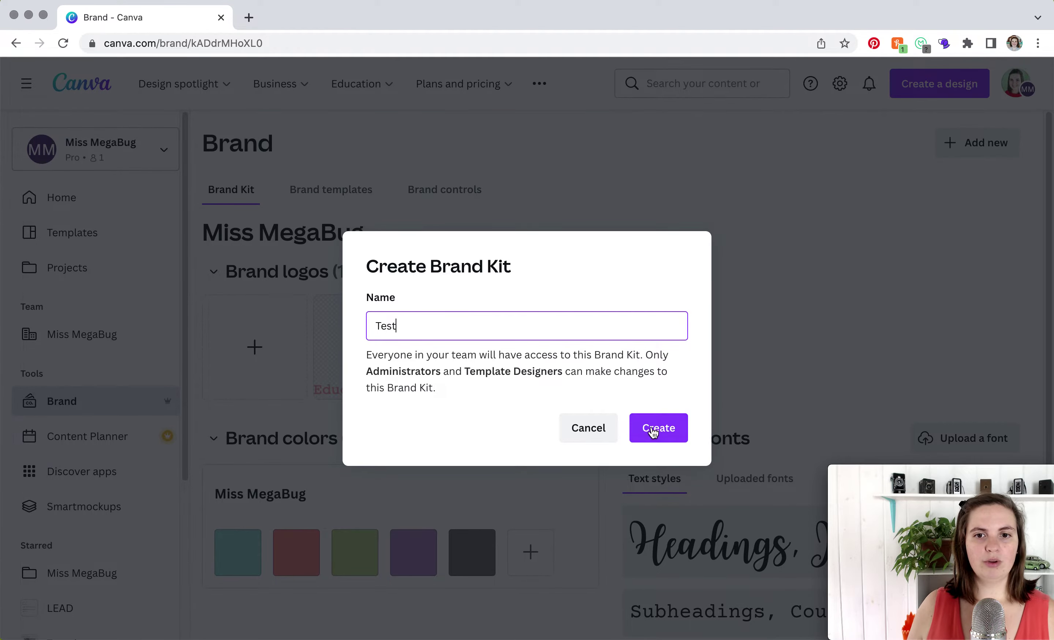
pyautogui.click(647, 425)
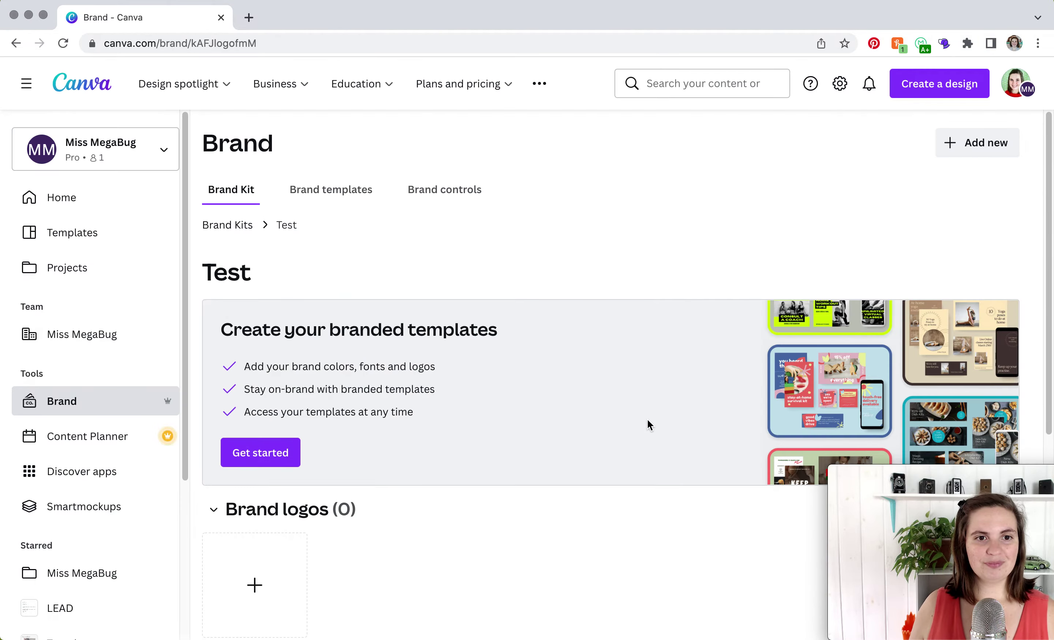
# Add brown #765007 (CMYK 0,32,94,54) to the Test kit's colour palette
pyautogui.scroll(-3, 654, 415)
pyautogui.scroll(-5, 654, 412)
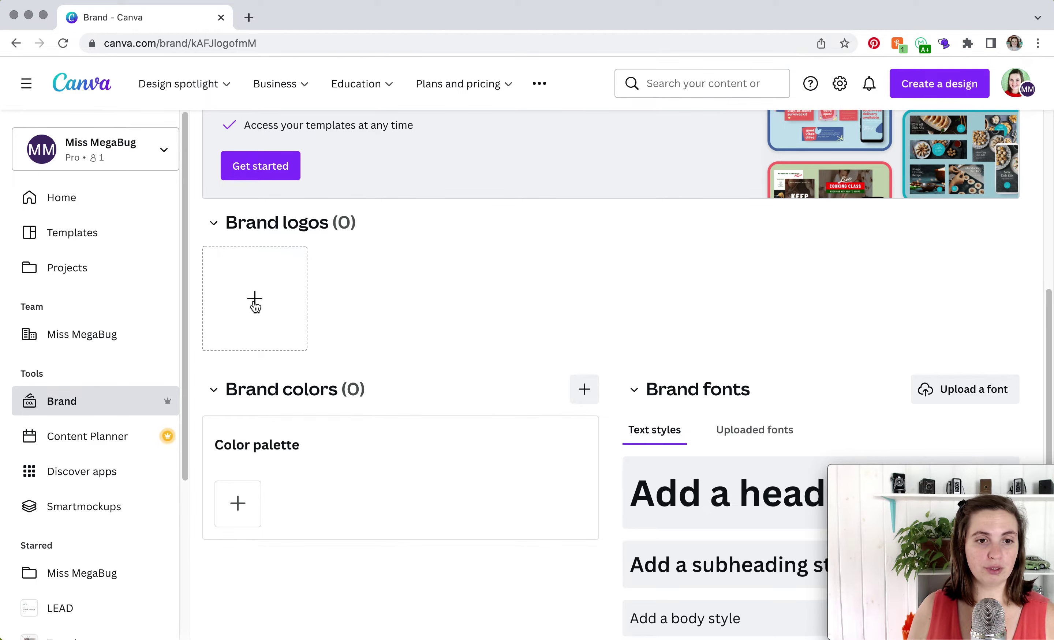
pyautogui.scroll(-1, 328, 448)
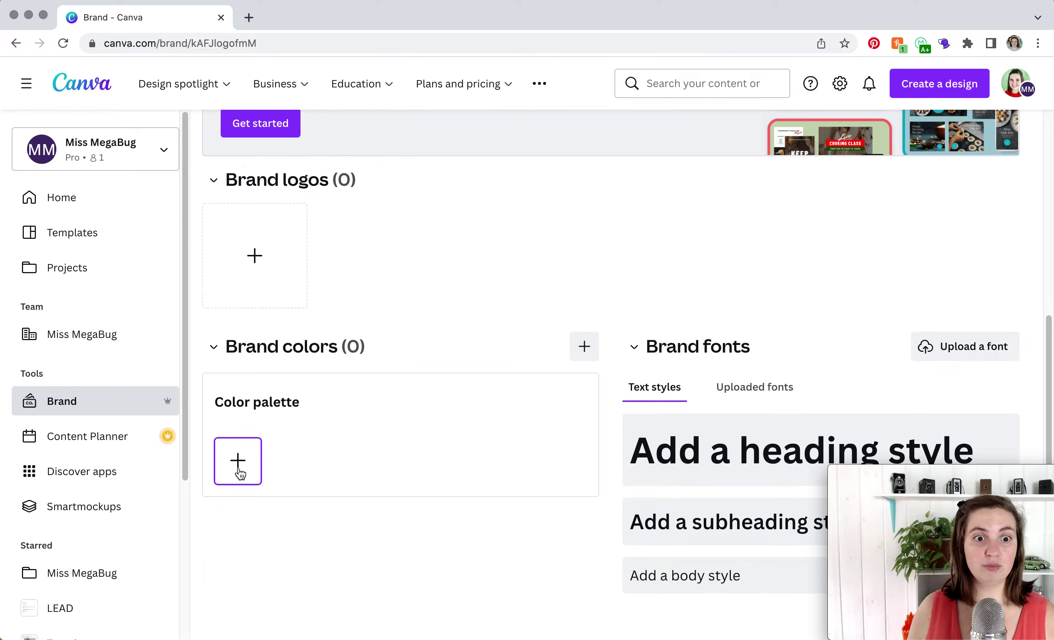
pyautogui.click(238, 471)
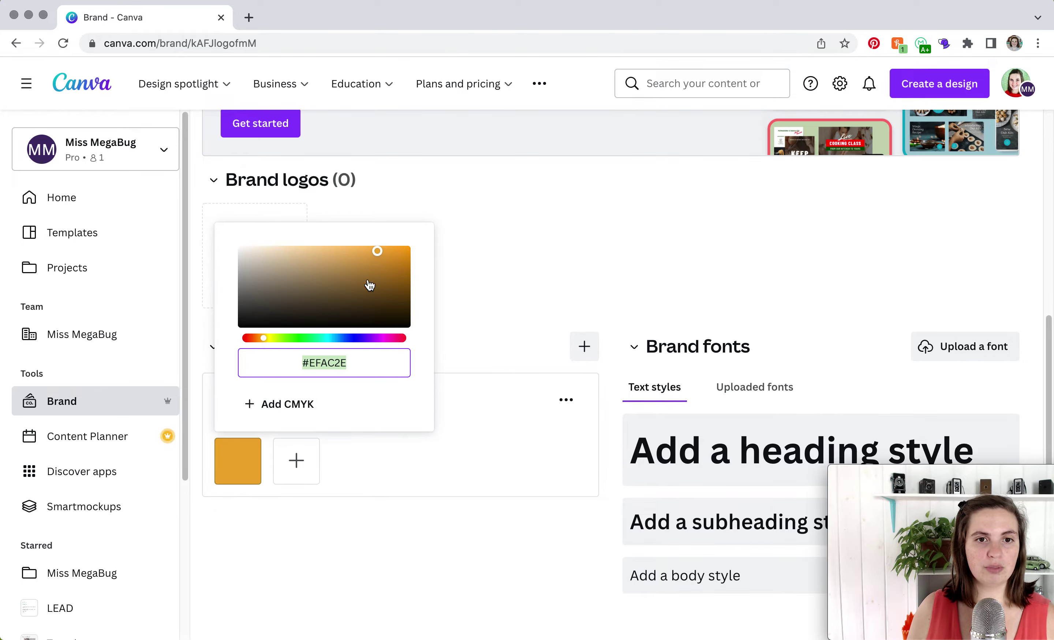
pyautogui.moveTo(378, 252); pyautogui.dragTo(400, 290)
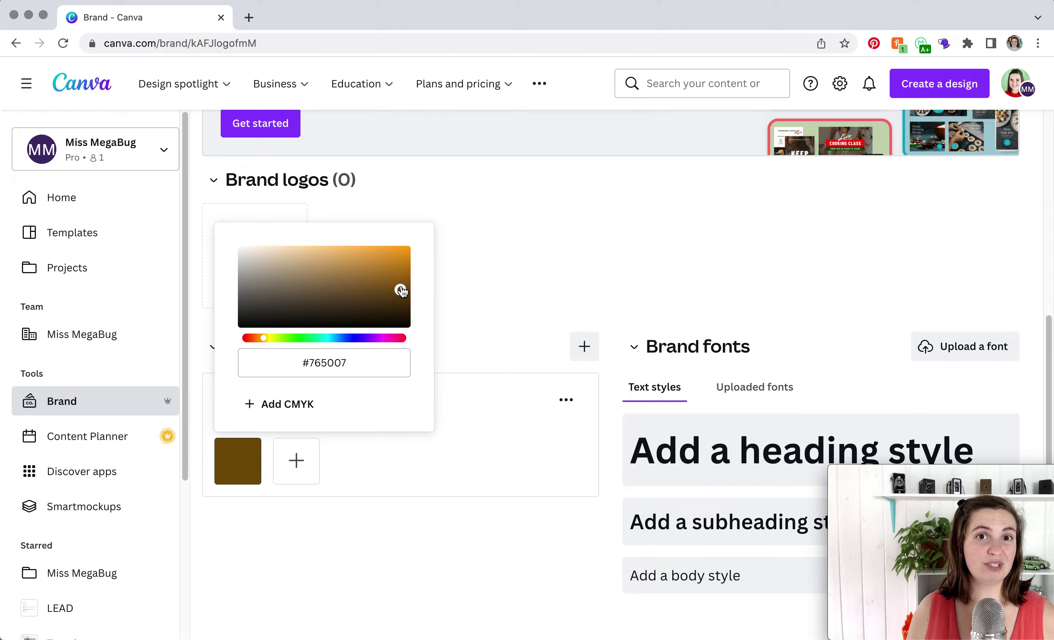
pyautogui.click(356, 364)
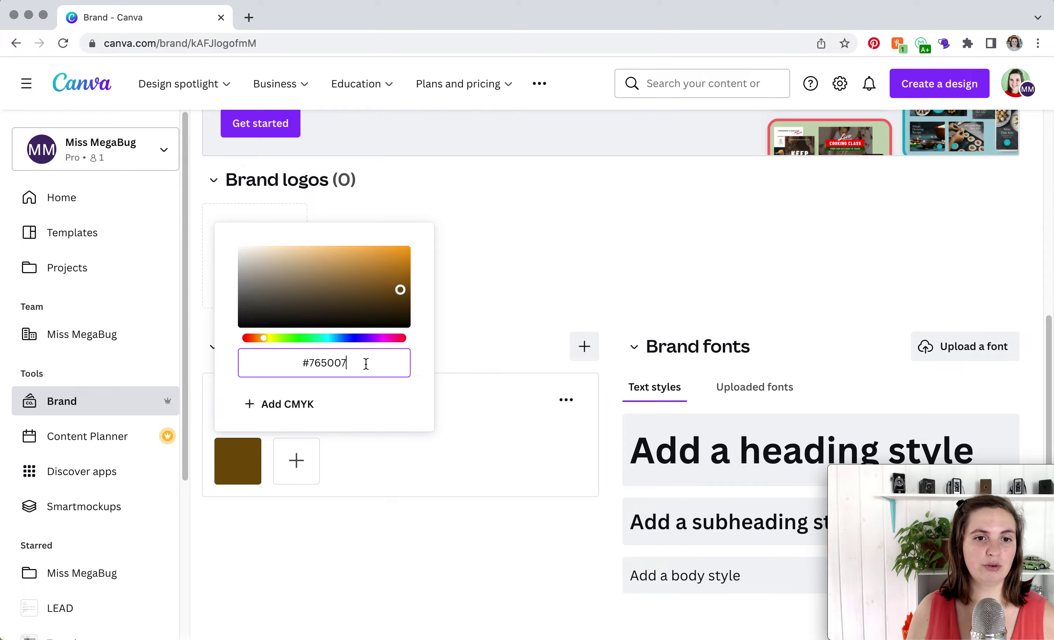
pyautogui.click(294, 415)
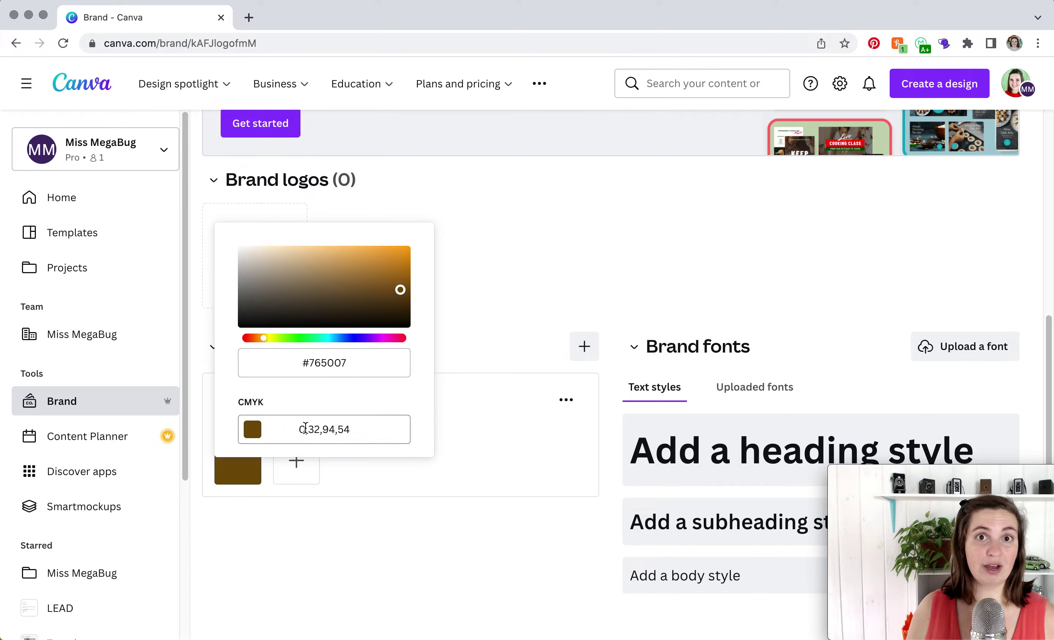
pyautogui.click(335, 503)
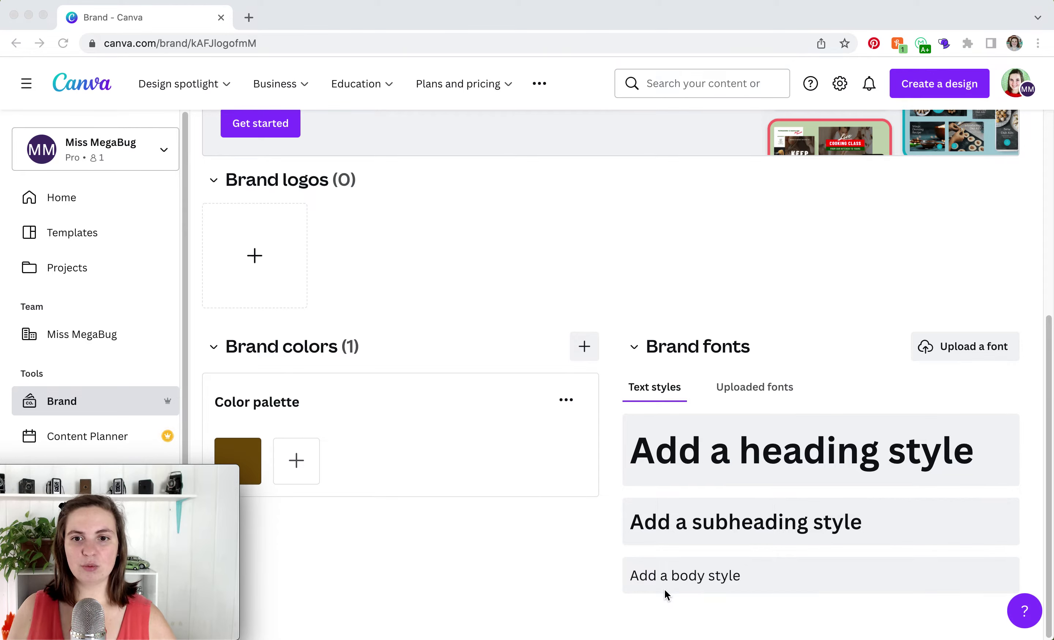
# Add a heading text style in Assistant Bold at size 28 to the Test kit
pyautogui.click(805, 470)
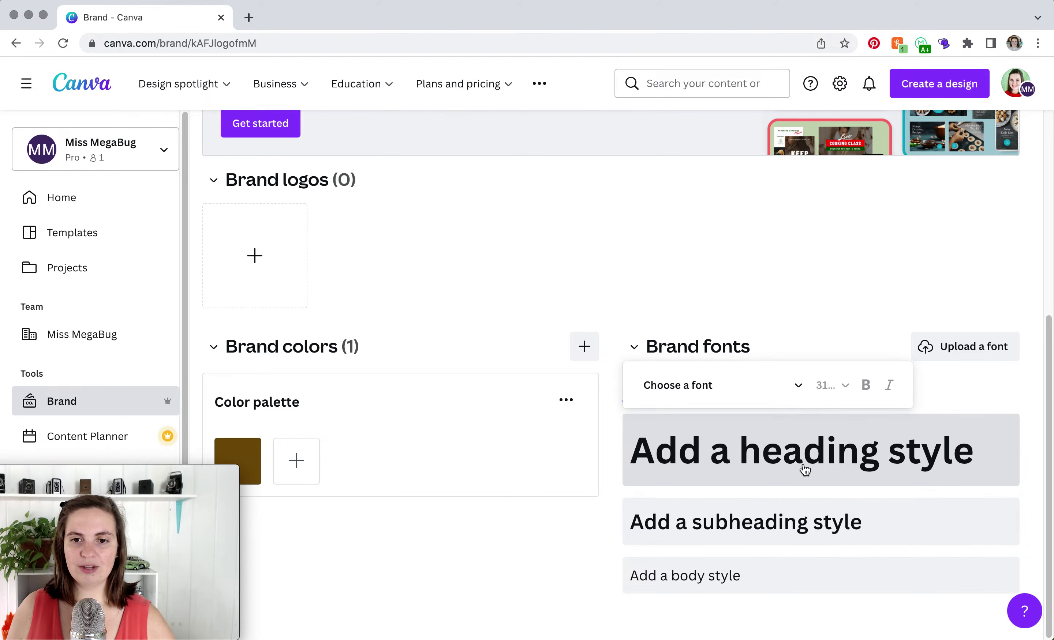
pyautogui.click(804, 385)
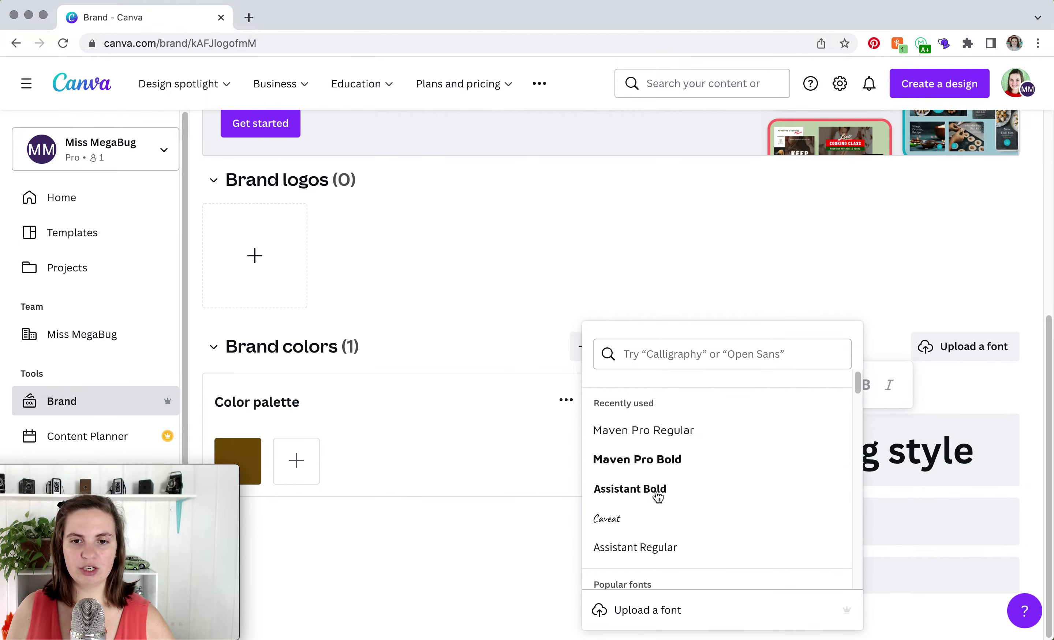
pyautogui.click(631, 486)
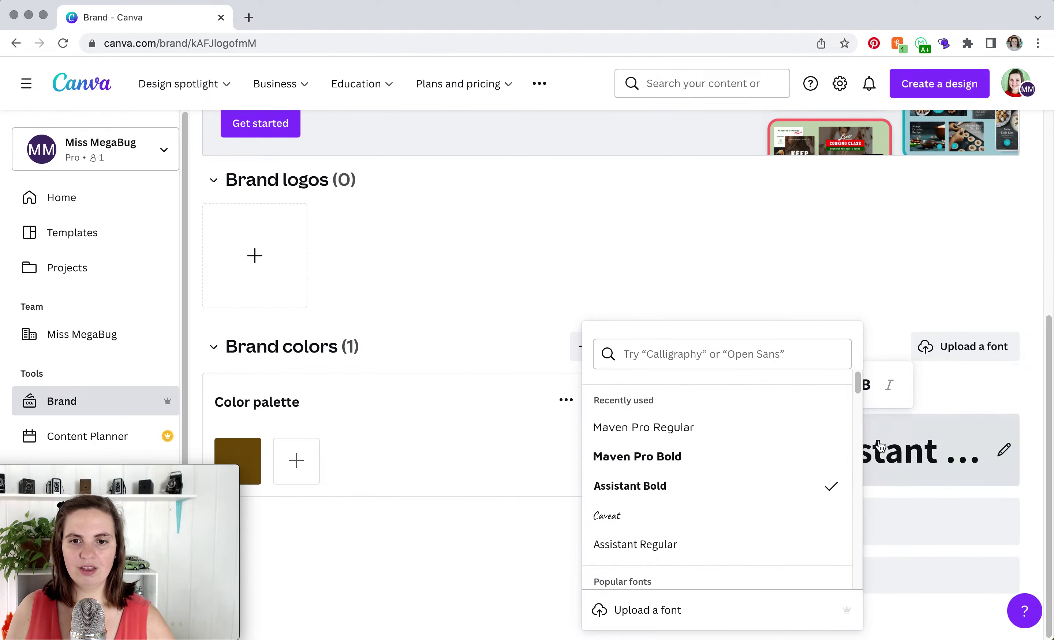
pyautogui.click(889, 406)
pyautogui.click(845, 387)
pyautogui.scroll(-5, 807, 322)
pyautogui.click(822, 215)
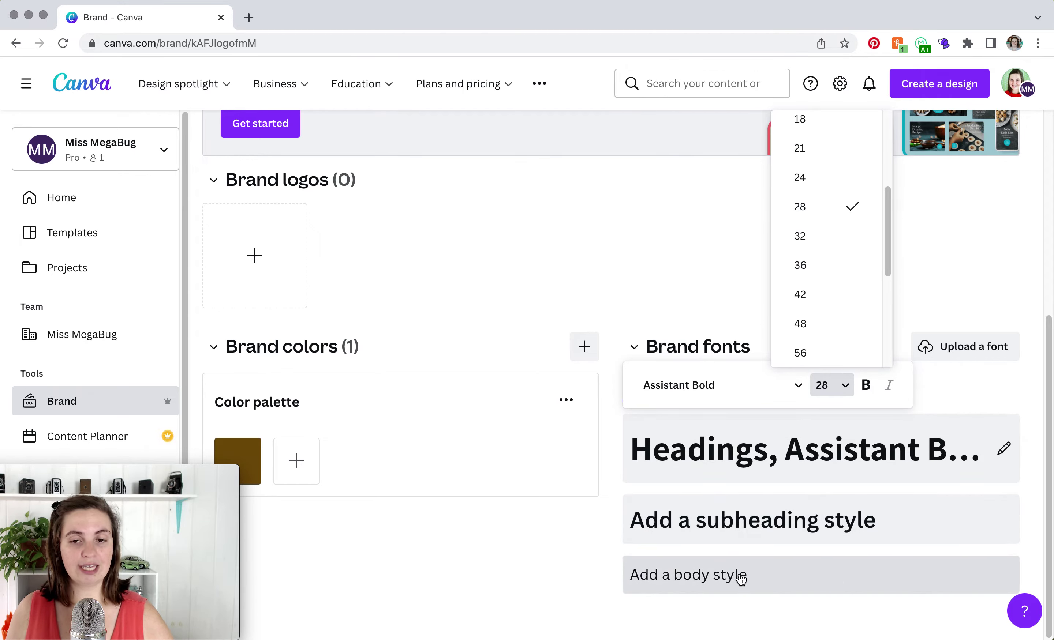
pyautogui.click(609, 466)
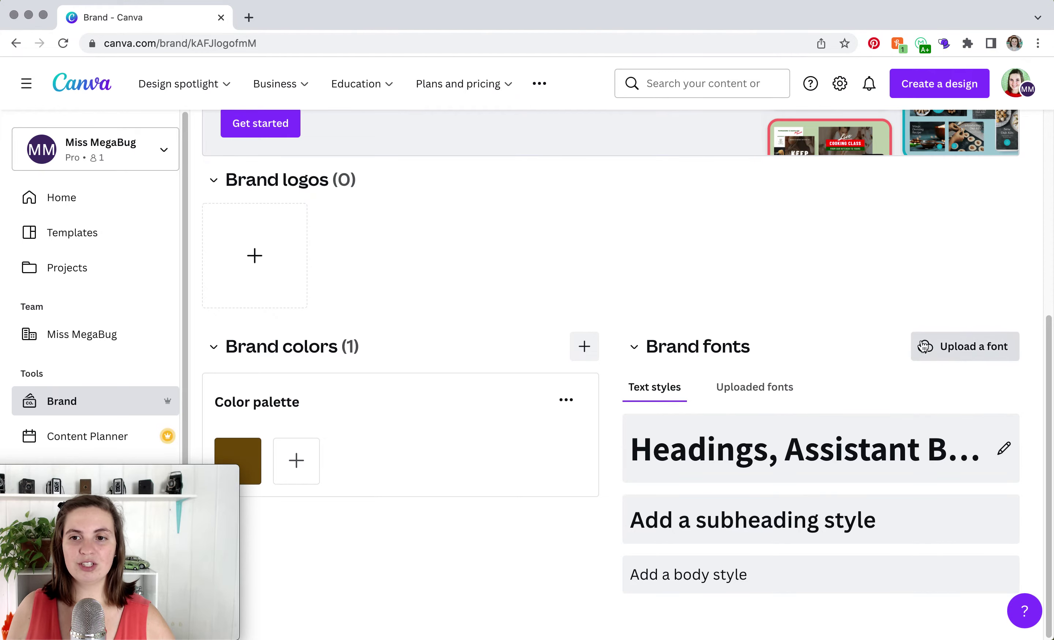
# Upload Moms Note.ttf as a brand font, then reopen the heading style's font list
pyautogui.click(973, 357)
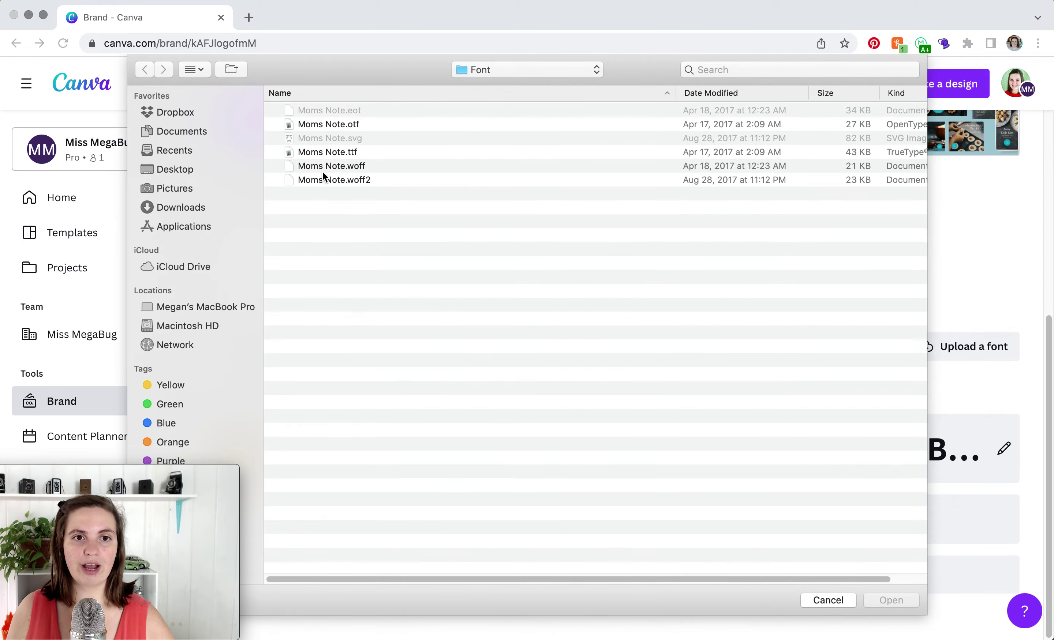
pyautogui.click(331, 154)
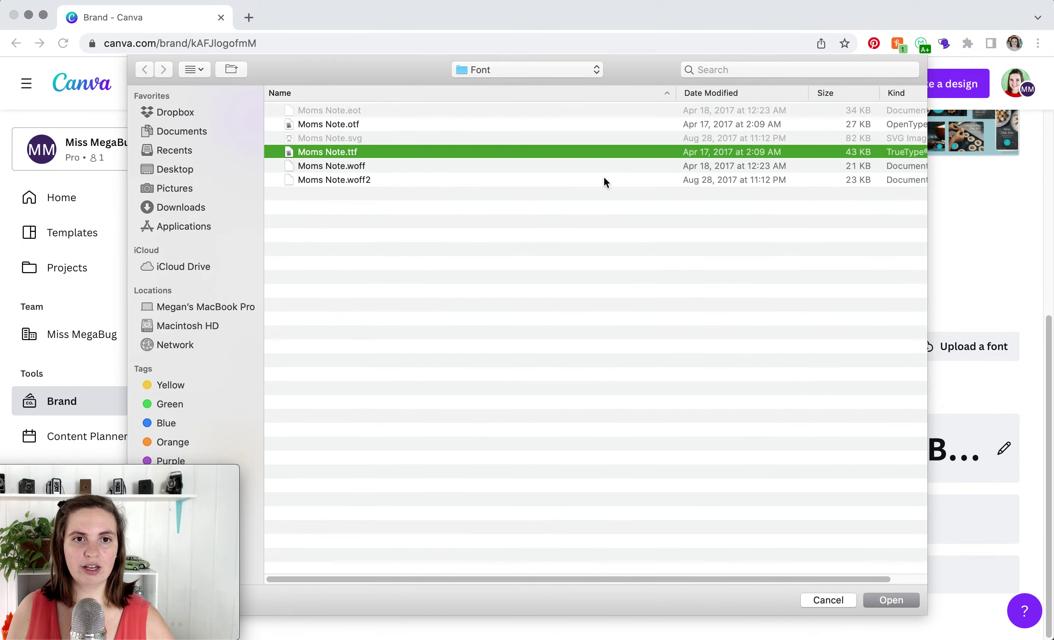
pyautogui.click(873, 604)
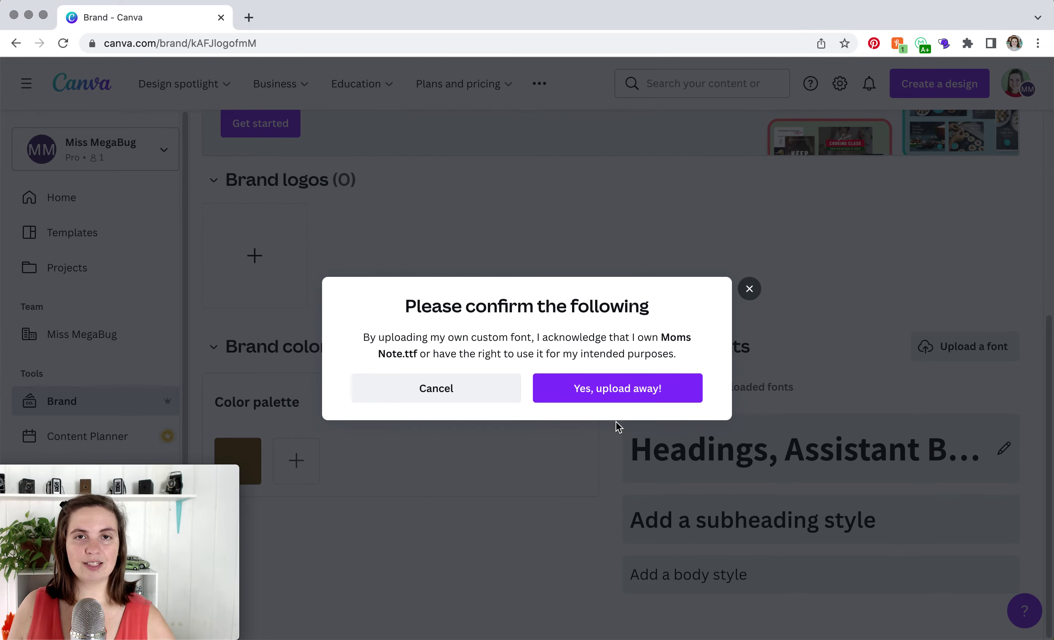
pyautogui.click(749, 289)
pyautogui.click(687, 453)
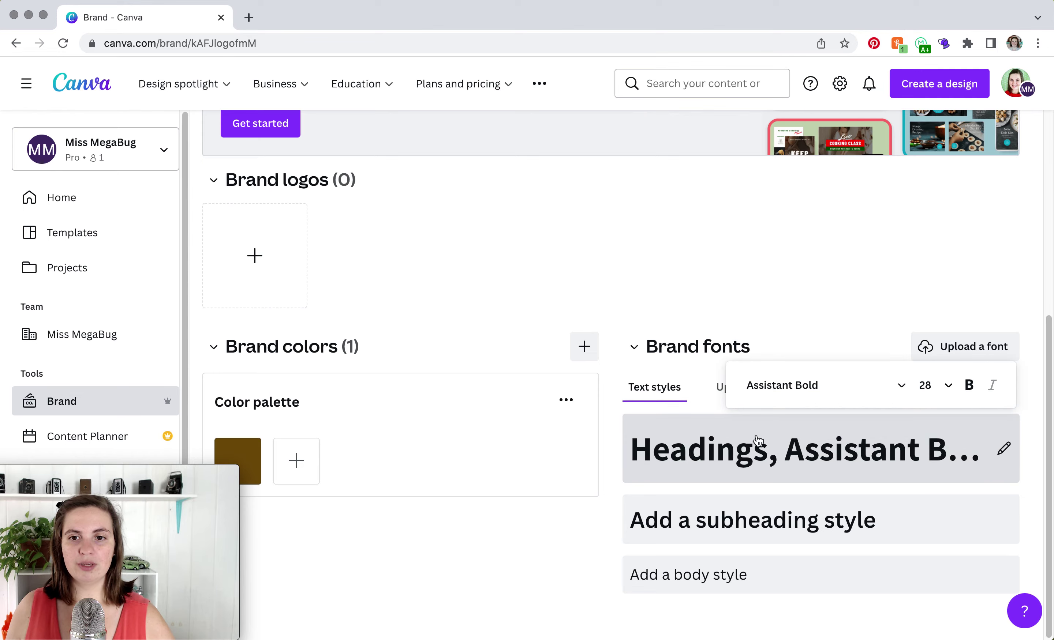
pyautogui.click(902, 384)
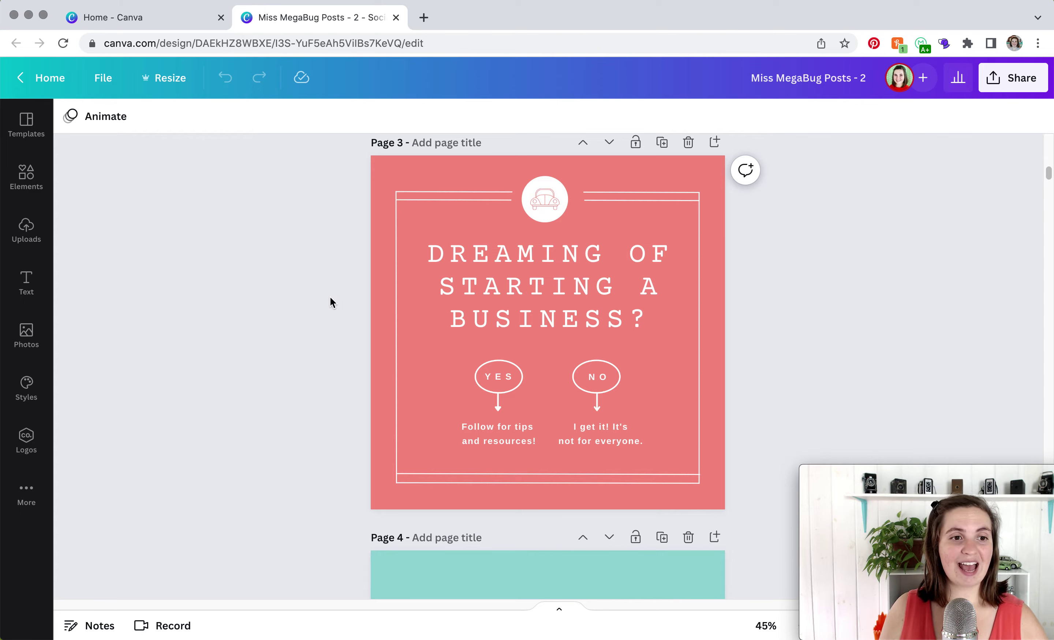
# Add an 'Add a heading' text box in the brand's Joshico font to page 3
pyautogui.click(29, 282)
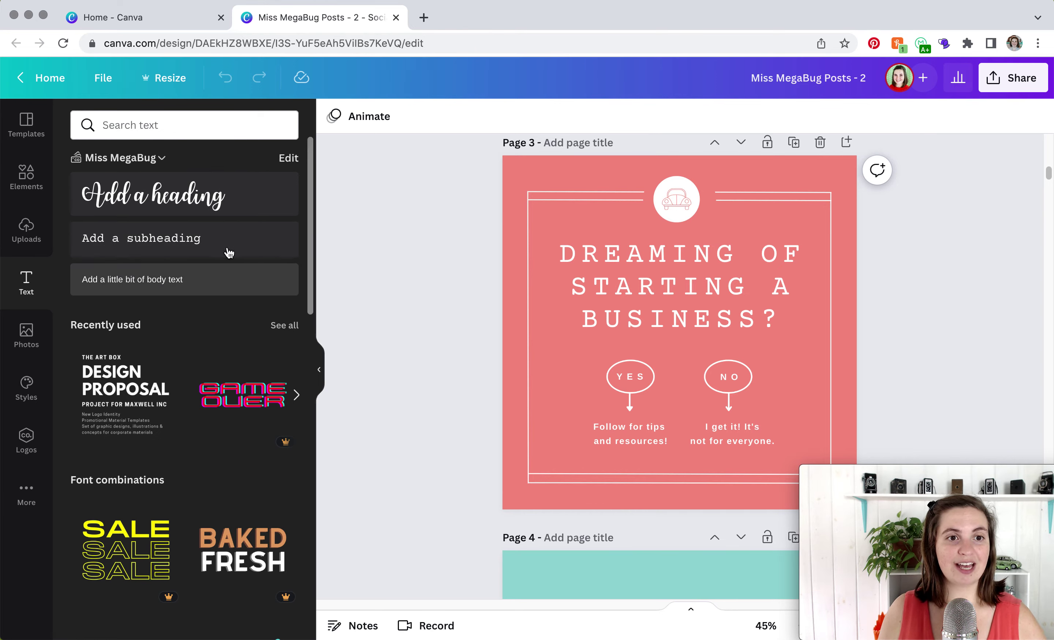
pyautogui.click(164, 163)
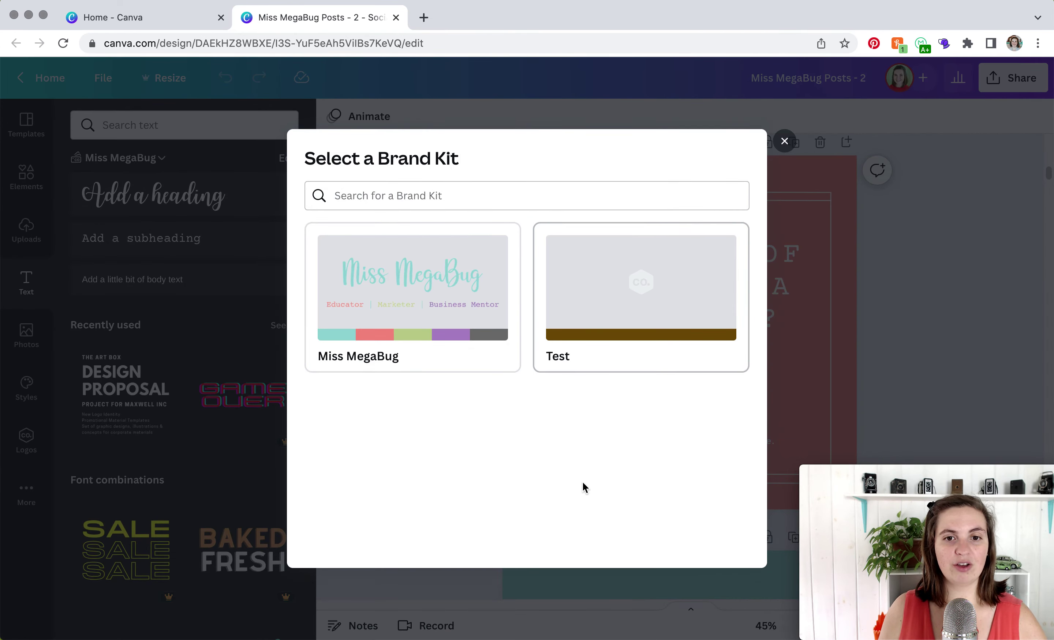
pyautogui.press('Escape')
pyautogui.click(245, 211)
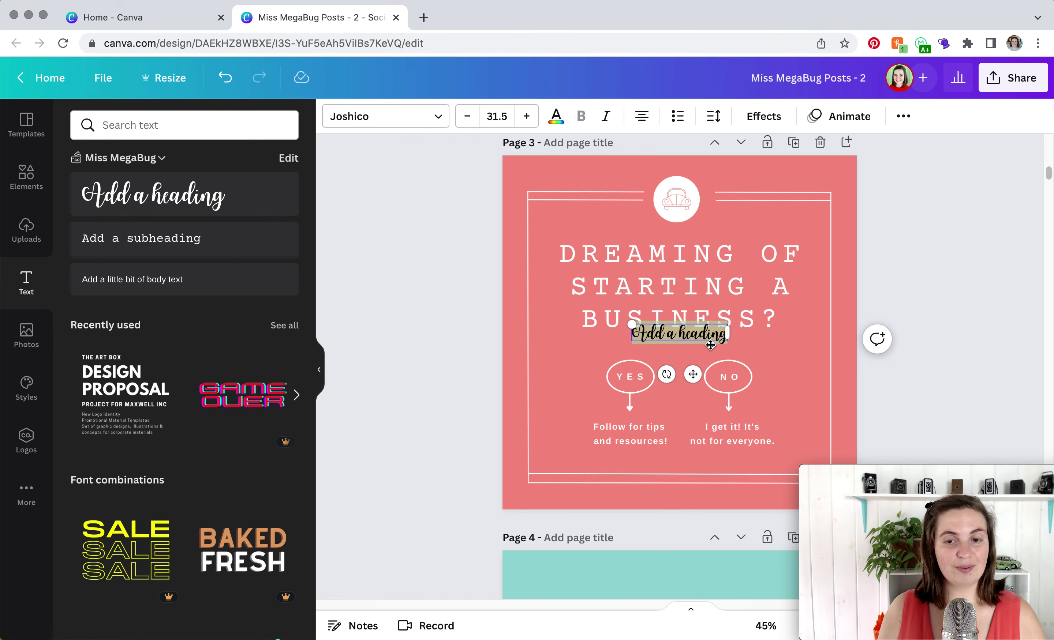
# Delete the heading and open the page colour's brand kit list showing Miss MegaBug and Test
pyautogui.press('Delete')
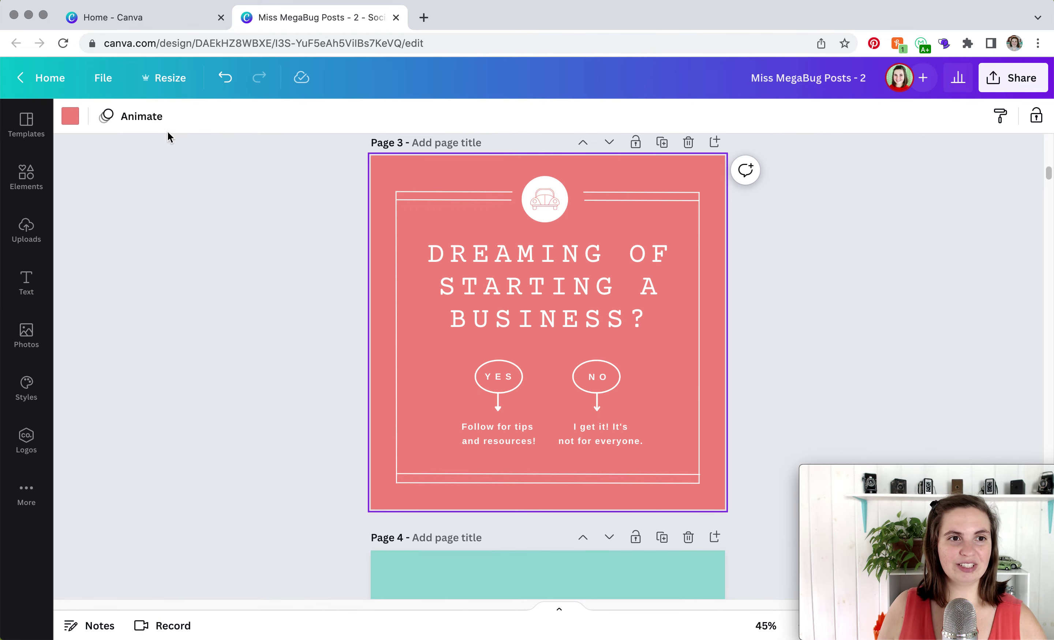
pyautogui.click(70, 116)
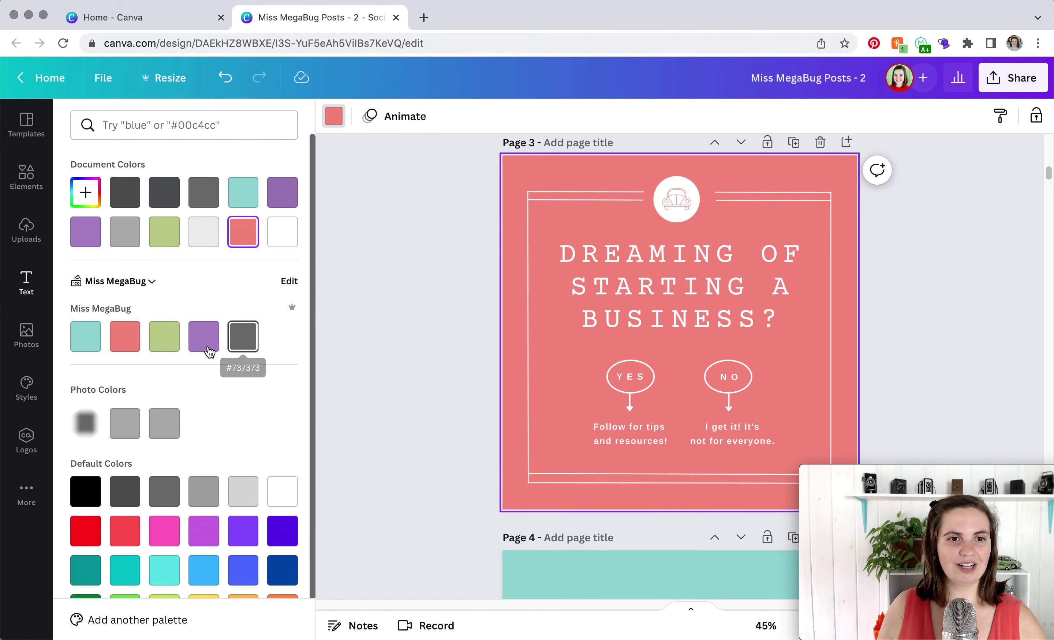
pyautogui.click(152, 283)
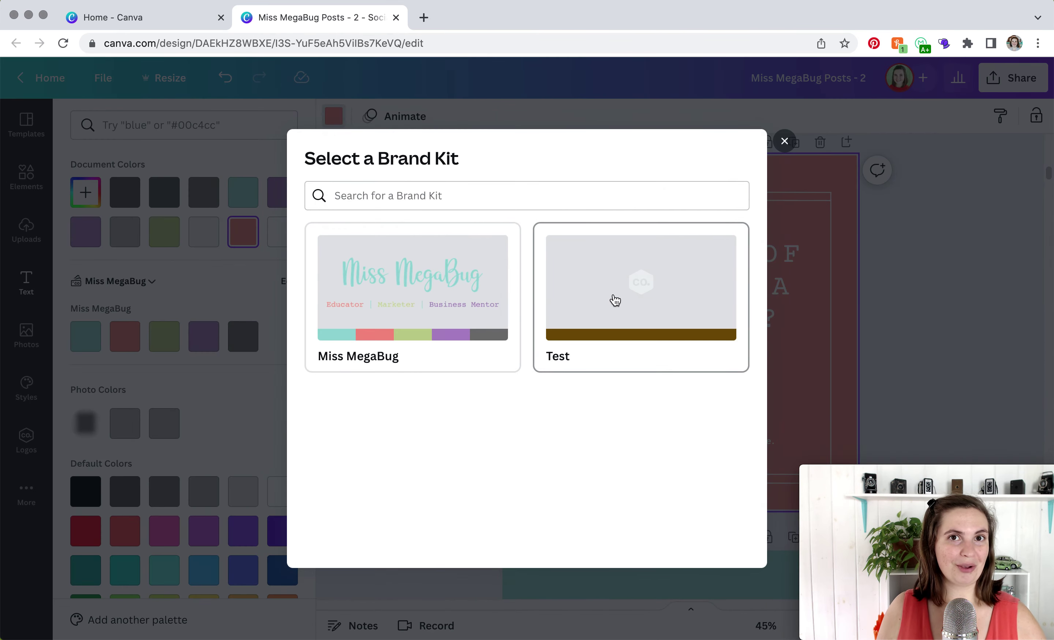